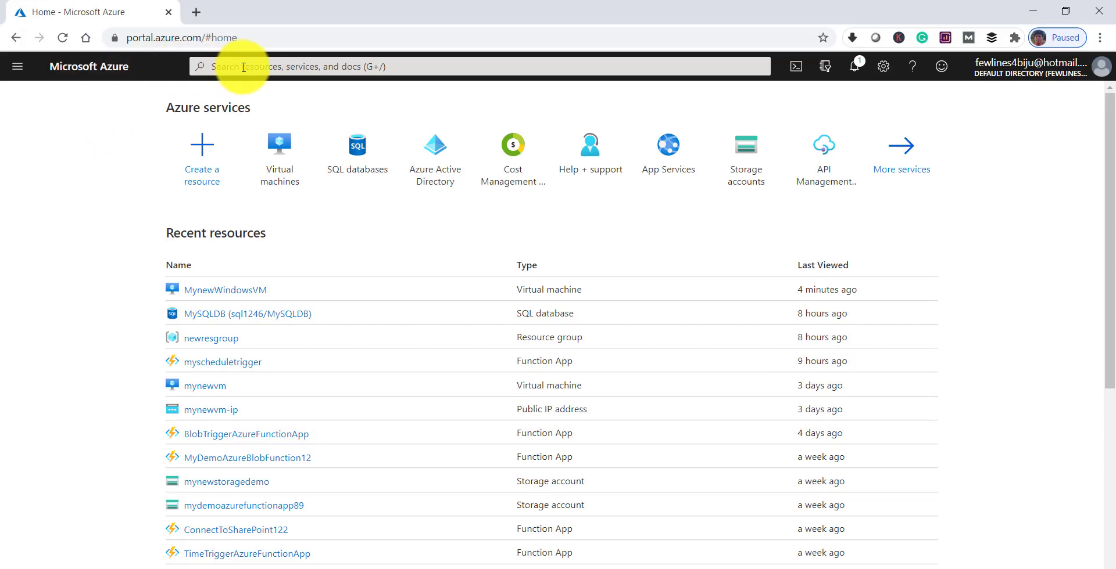
Find the Virtual machines service and open the MynewWindowsVM virtual machine, collapsing the machine list
click(239, 67)
text(virtual machines)
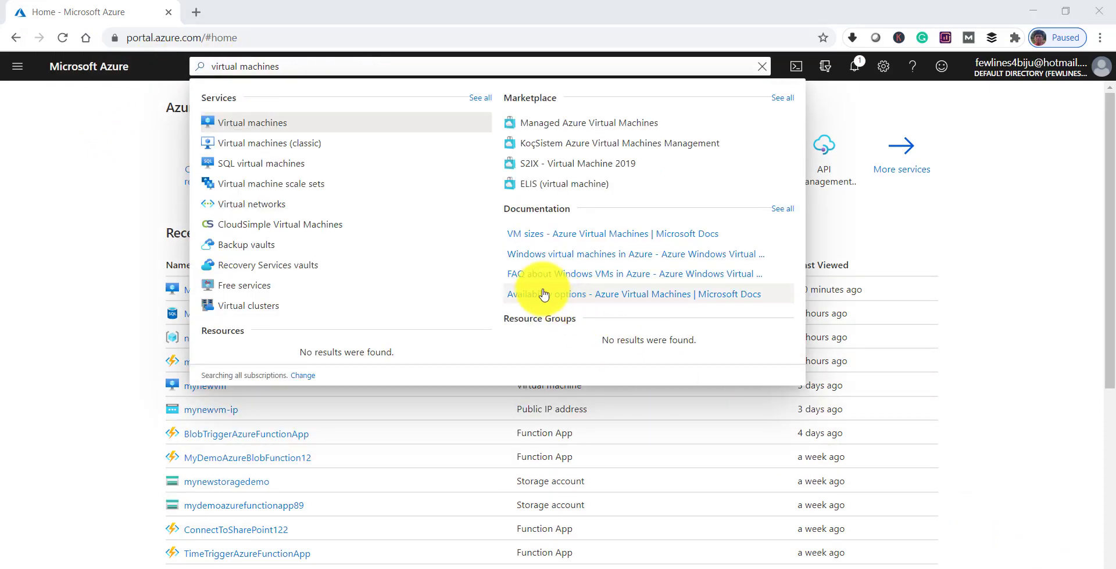
click(283, 129)
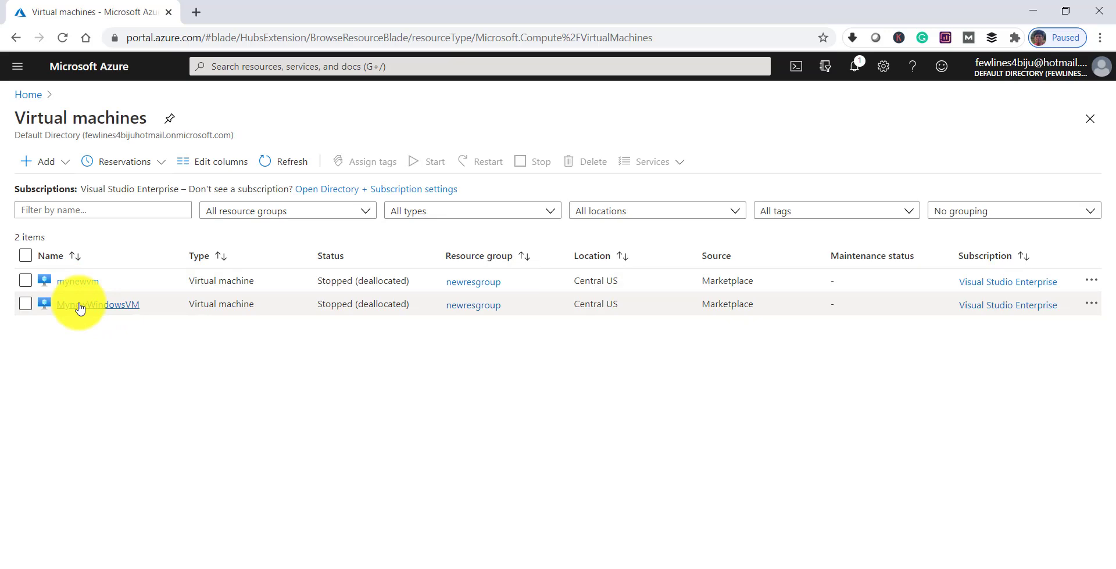
click(80, 306)
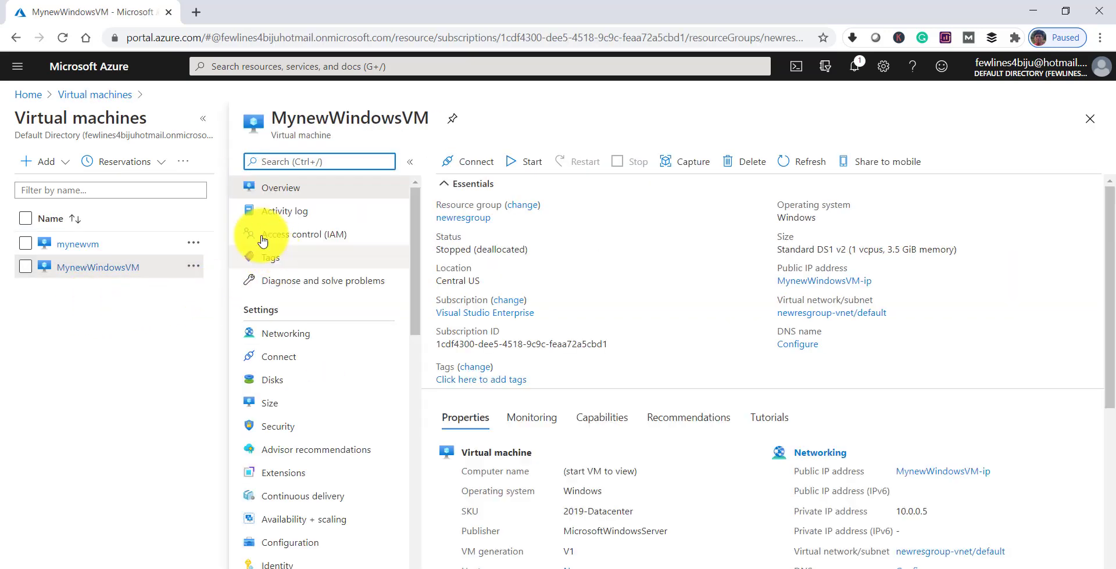
click(203, 118)
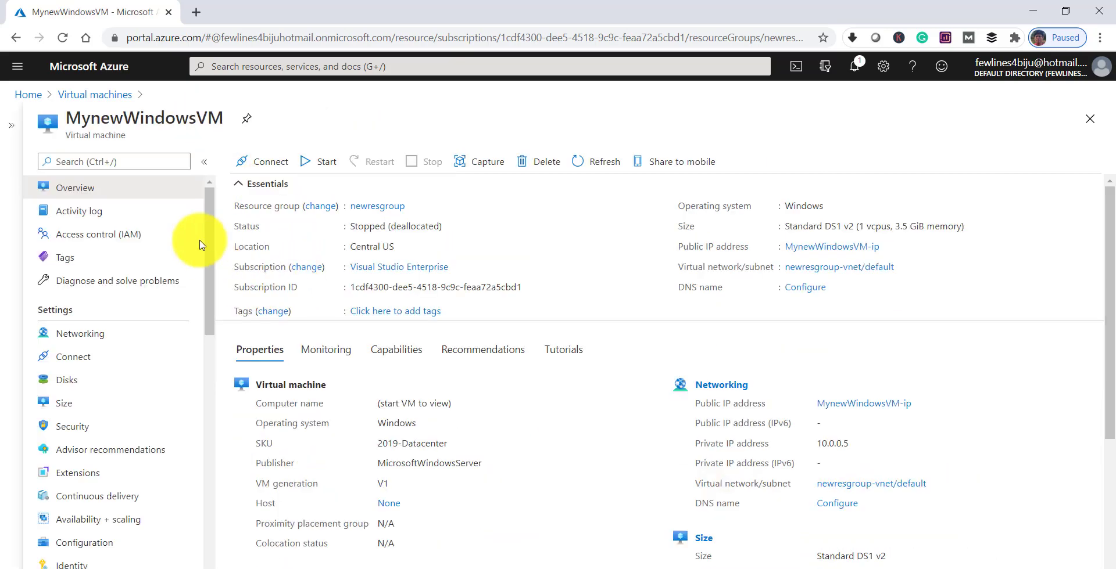
Search the virtual machine's settings for "bac" and open its Backup page
click(94, 162)
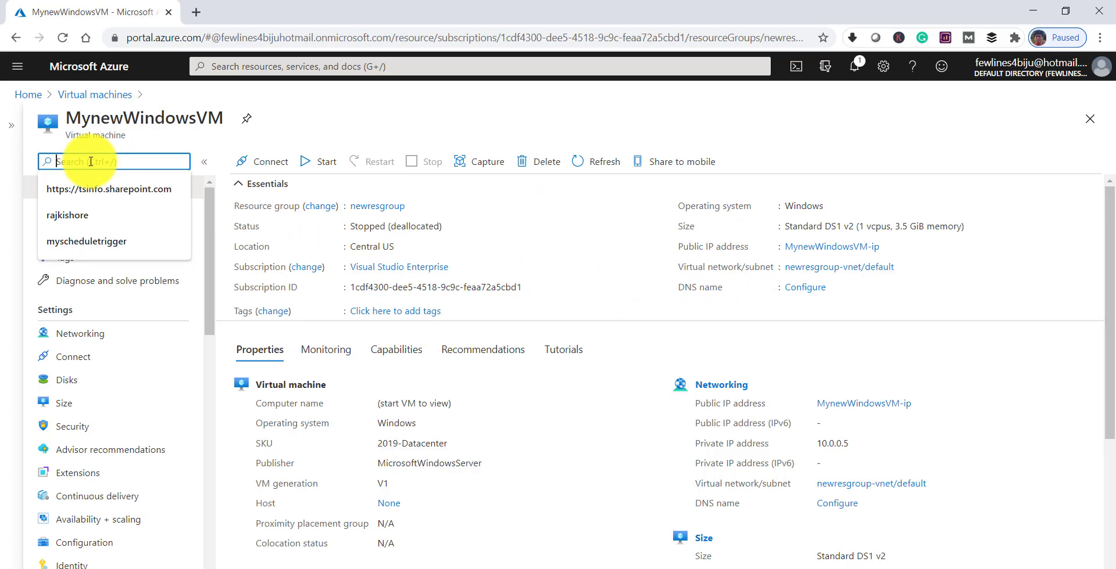
text(ba)
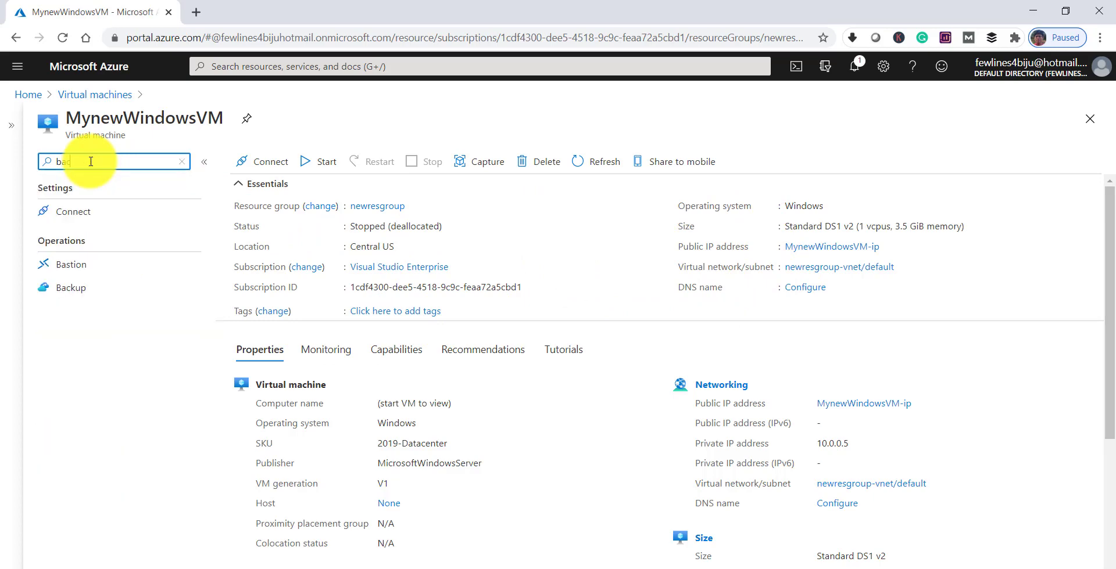
text(c)
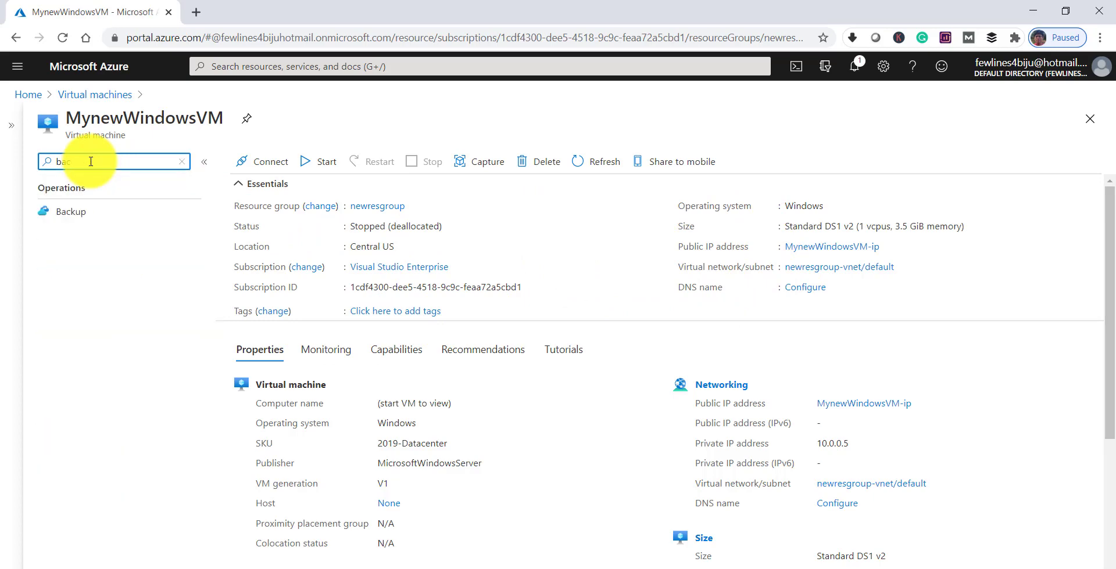
click(68, 215)
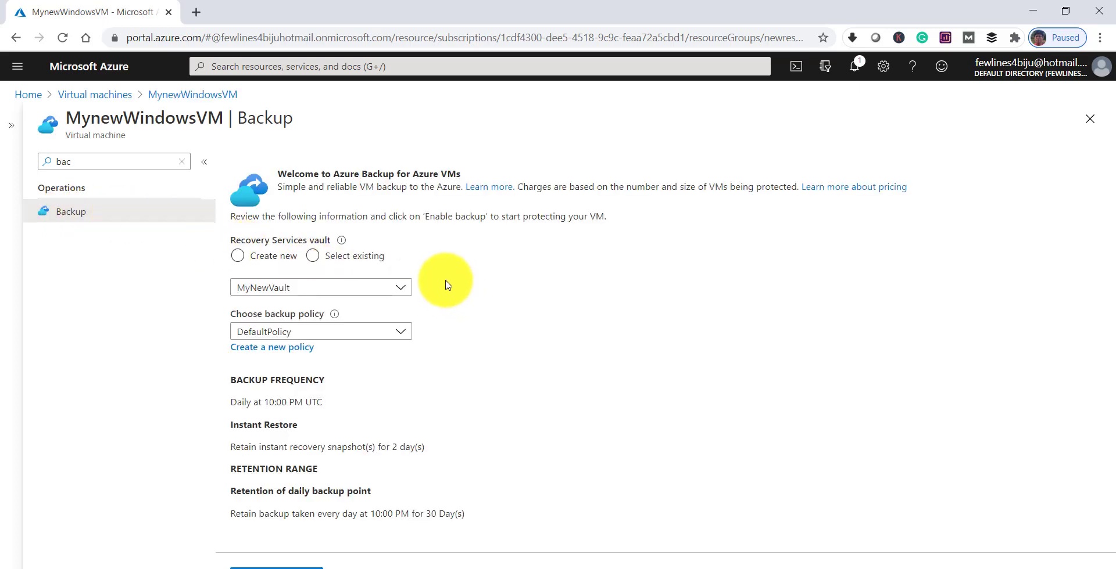
Enable backup for MynewWindowsVM with a new Recovery Services vault in newresgroup and the new DailyPolicy, and check the deployment notification
click(239, 258)
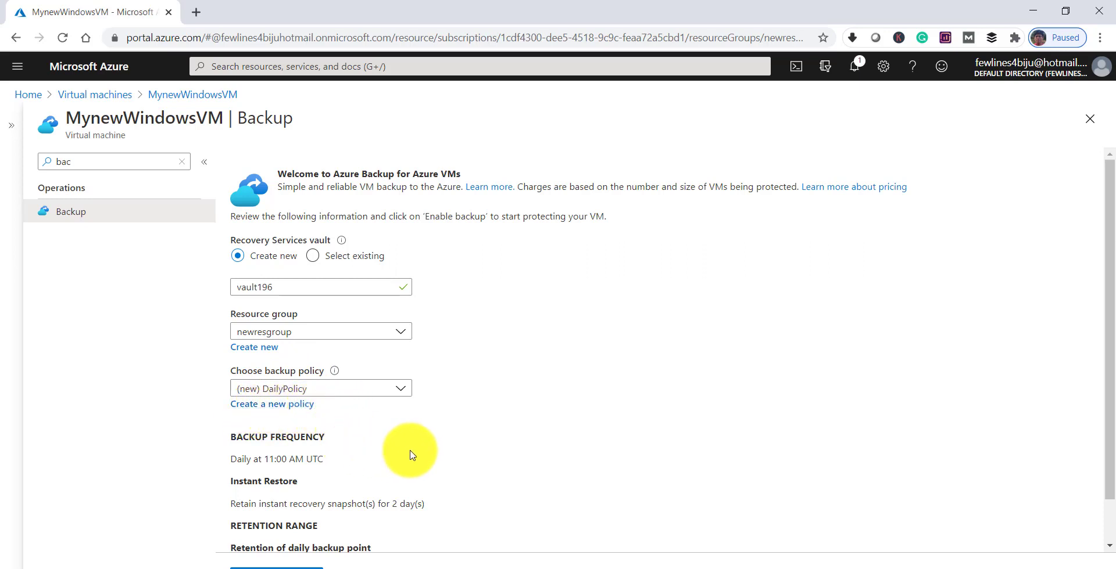
scroll(437, 452, down, 1)
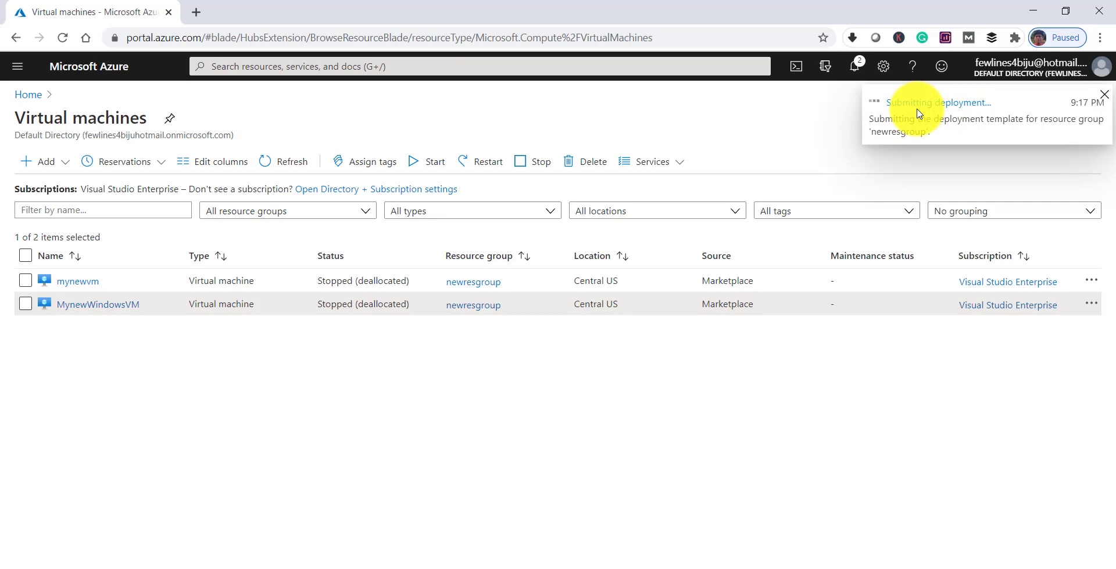
click(918, 110)
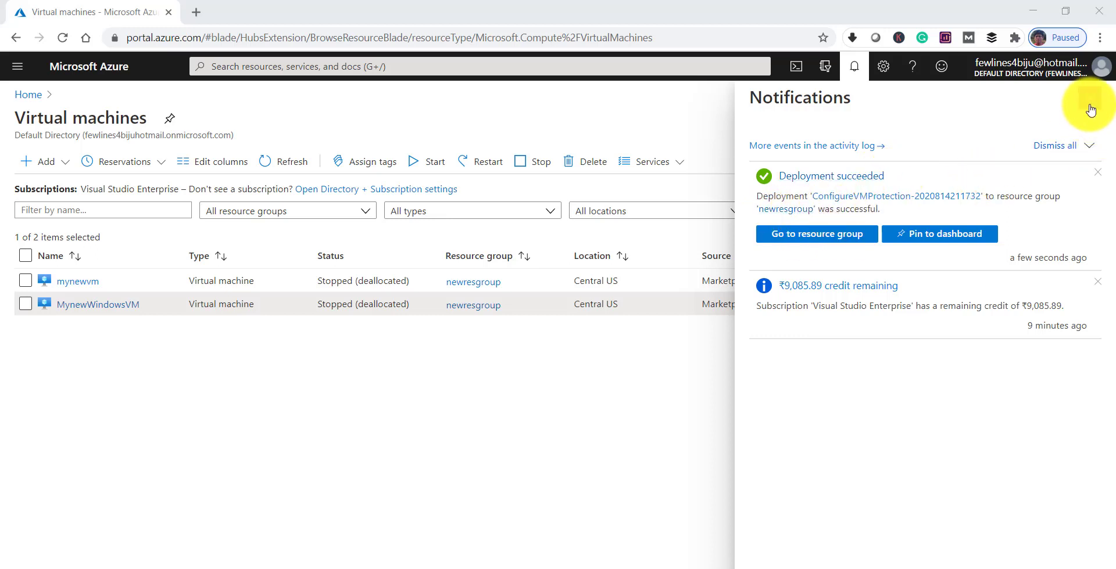
Reopen MynewWindowsVM from the virtual machine list, find its settings with "back", and load the Backup page afresh
click(115, 306)
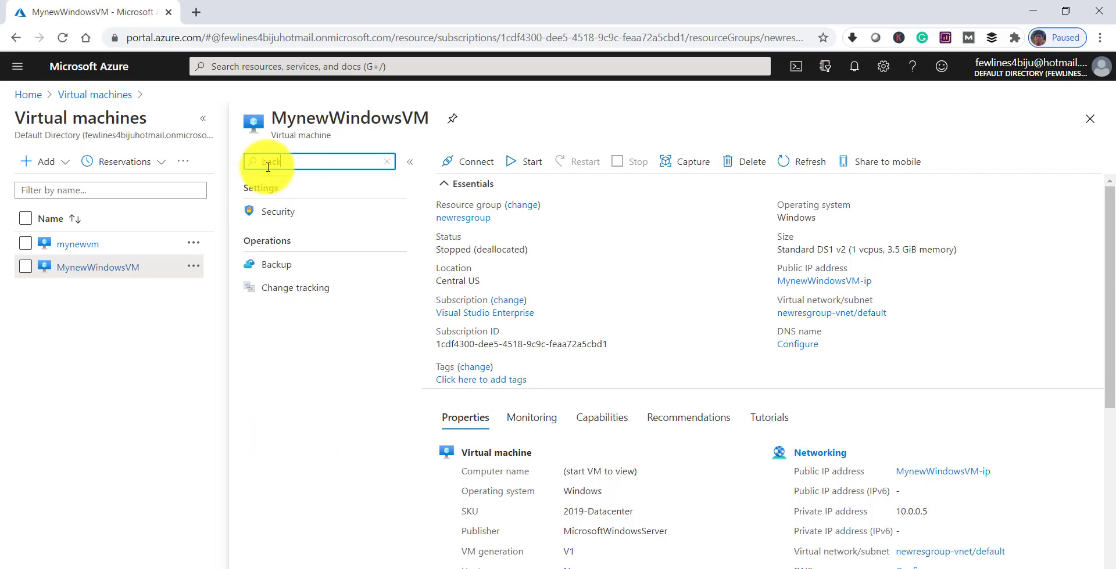
click(286, 265)
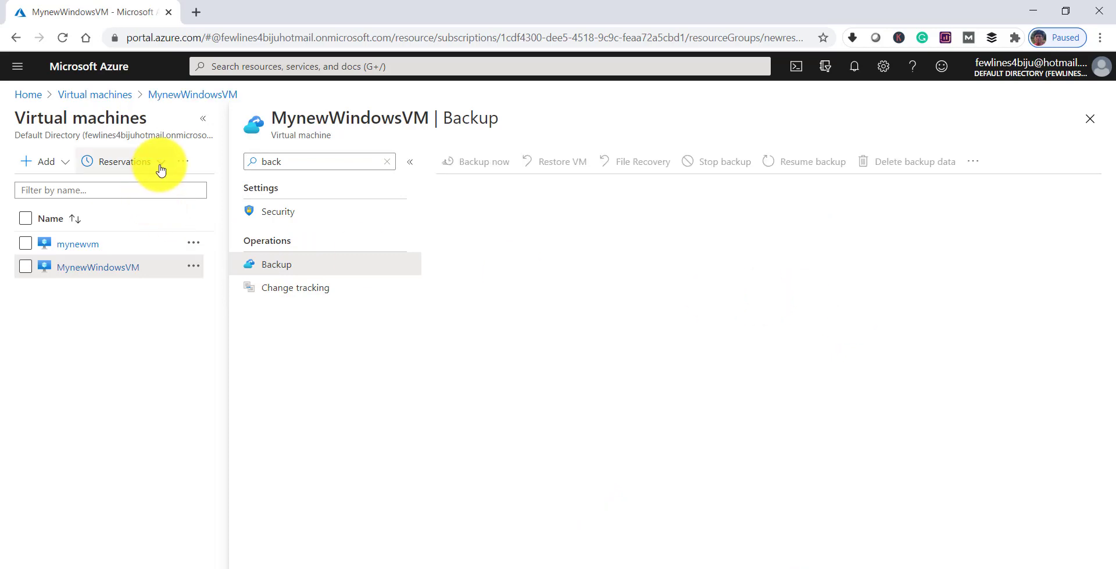
click(203, 118)
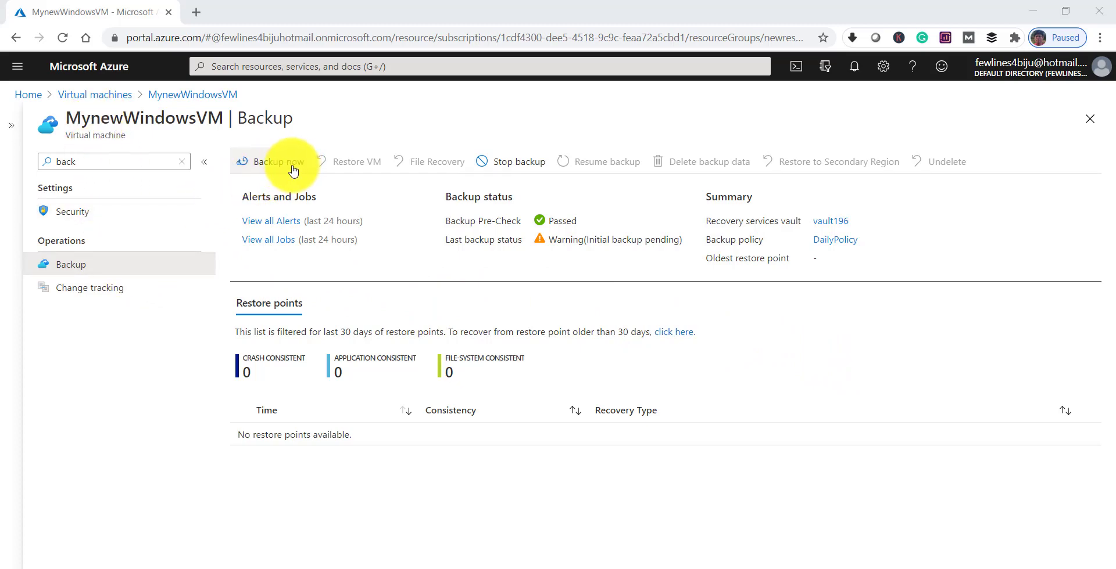
click(205, 94)
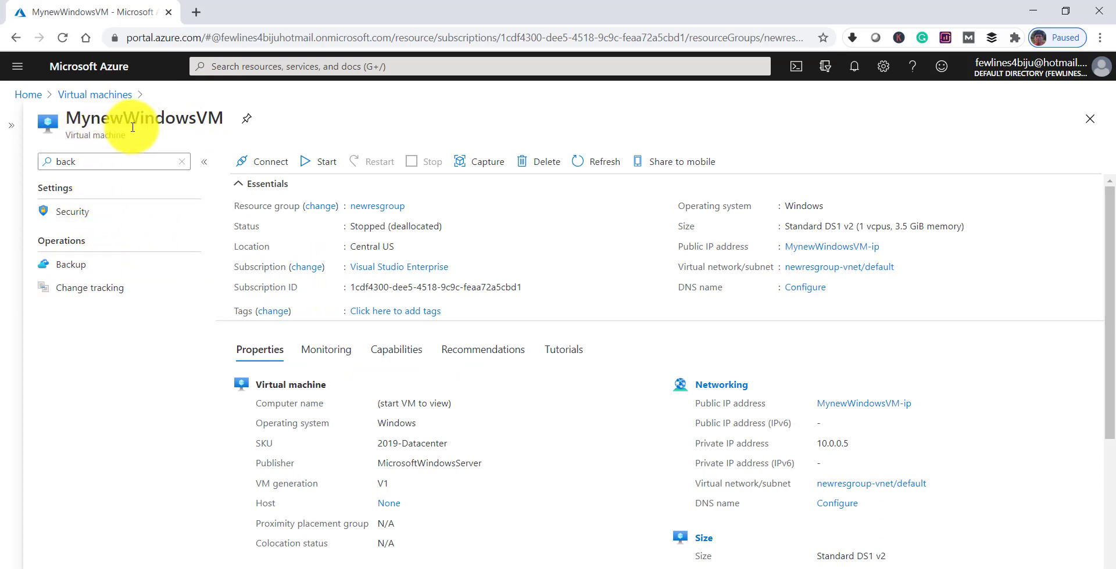
click(71, 272)
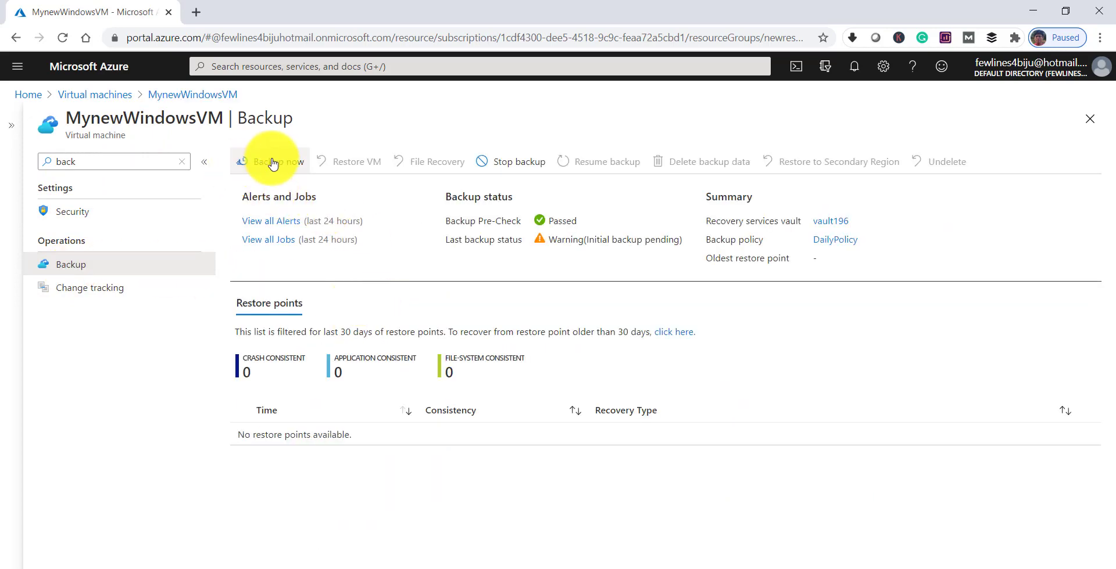
Run an immediate backup of MynewWindowsVM, retaining it till 10/15/2020
click(265, 168)
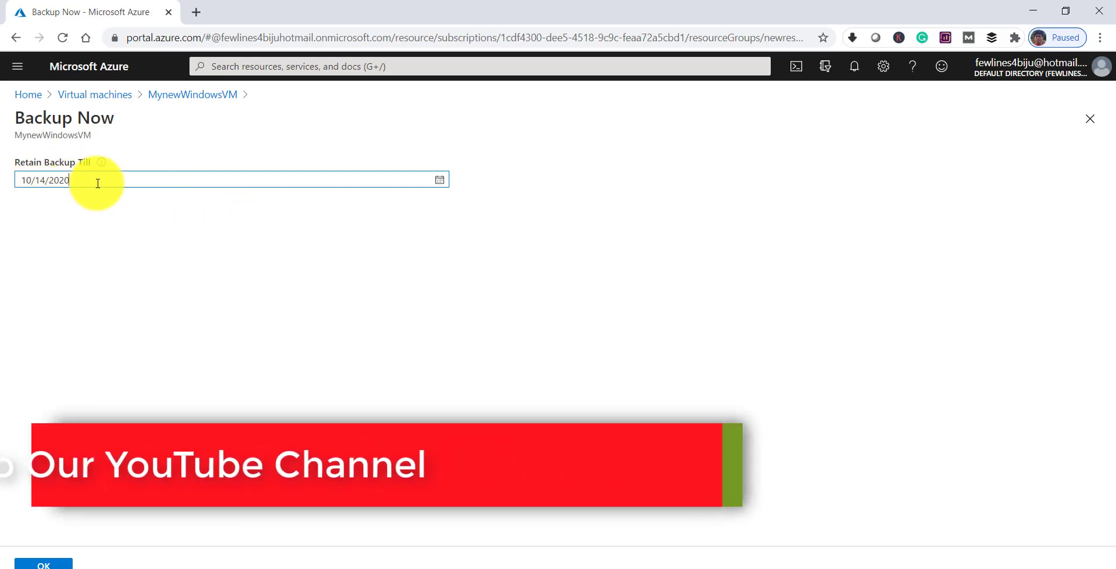
click(439, 187)
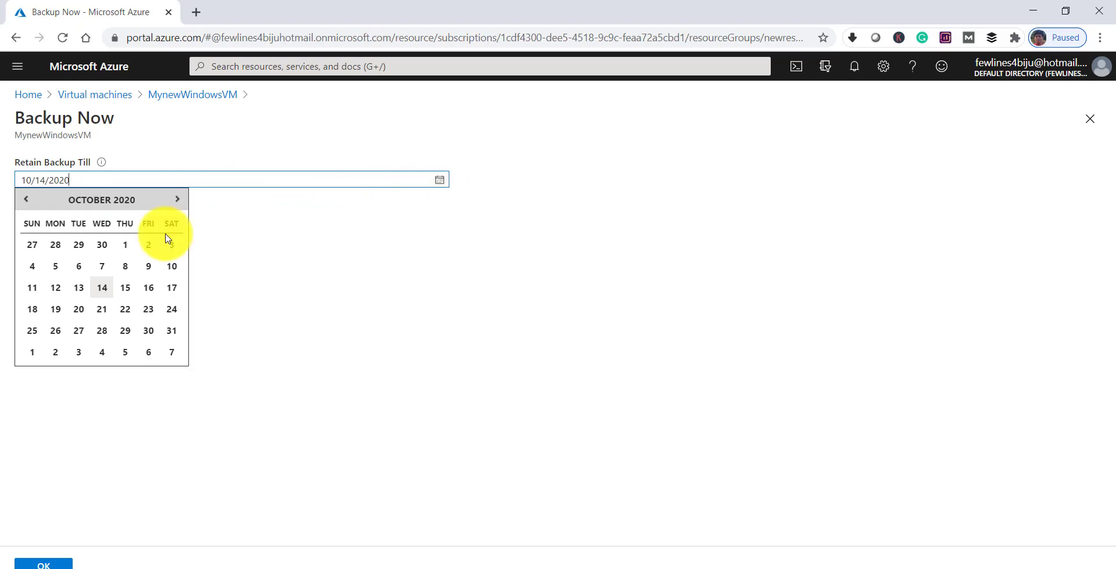
click(129, 288)
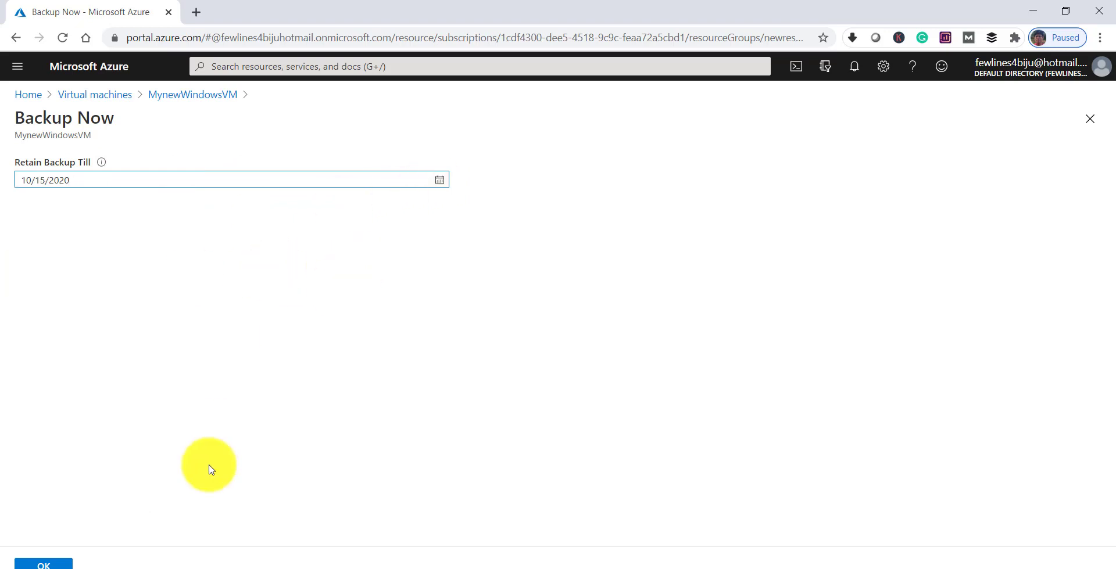
click(54, 566)
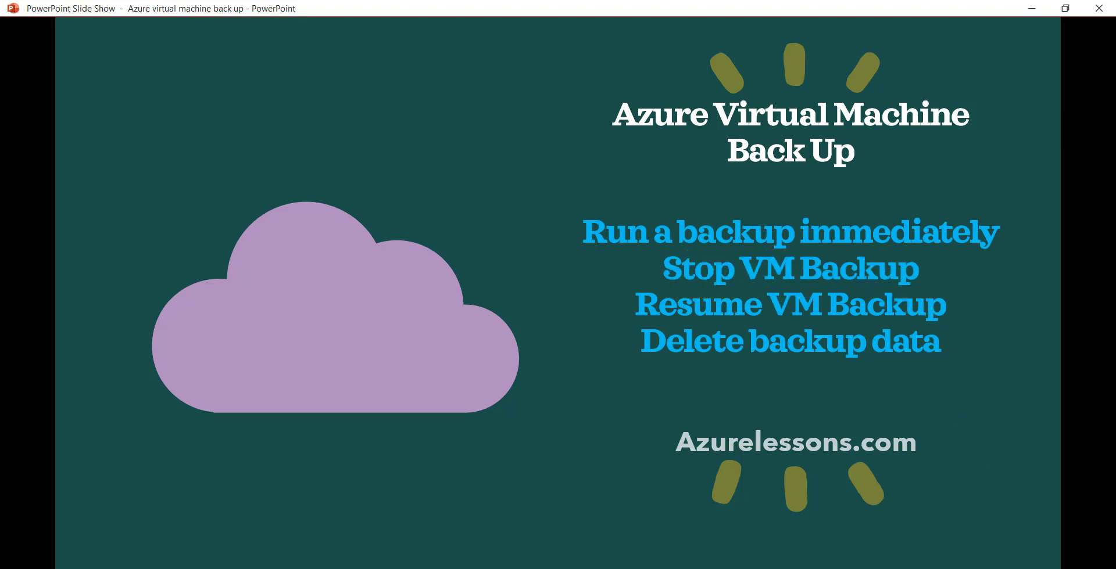
Switch from the PowerPoint slide show back to the Azure portal and reload MynewWindowsVM's Backup page
click(1032, 20)
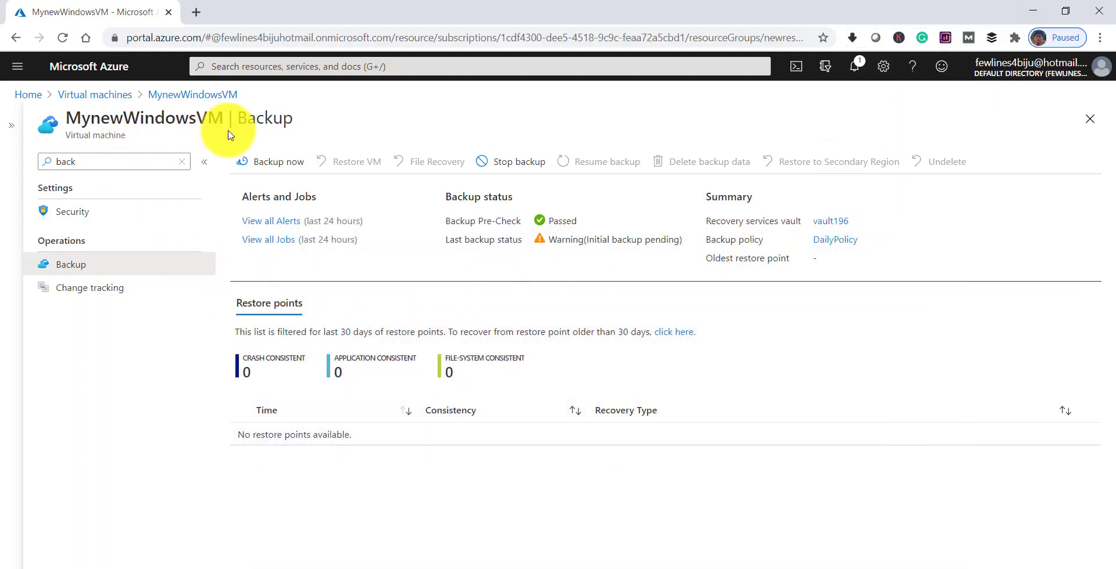
click(169, 95)
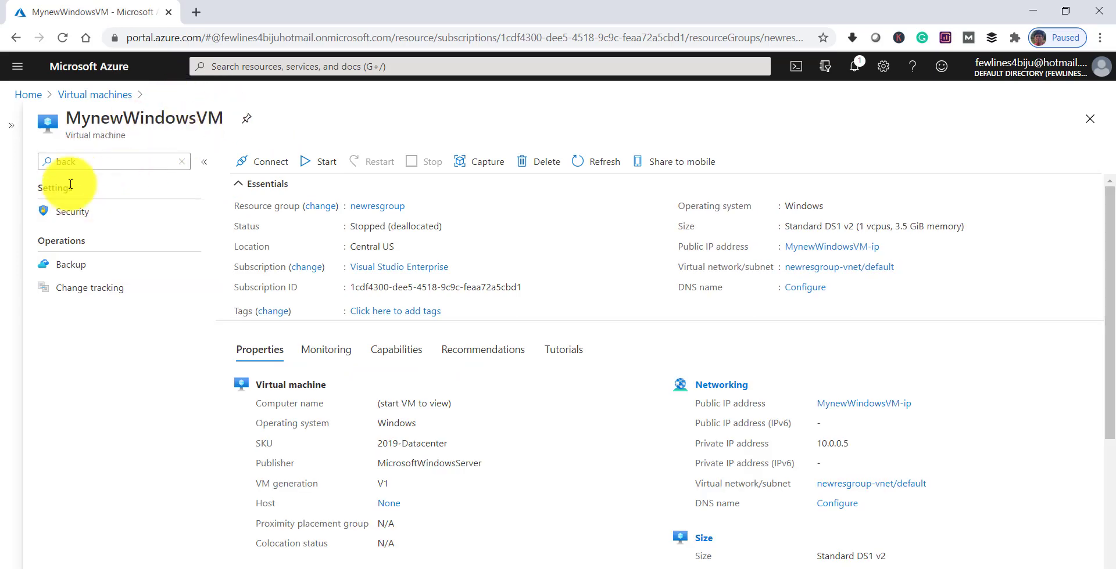
click(68, 266)
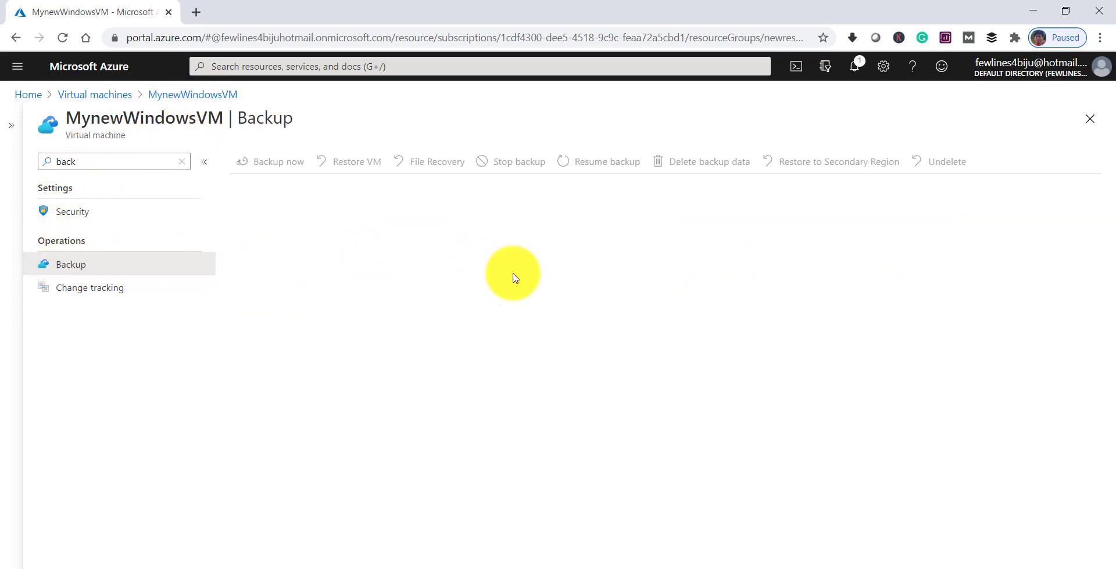
Stop the VM backup with Retain Backup Data, giving "The product has many errors" as the reason
click(513, 169)
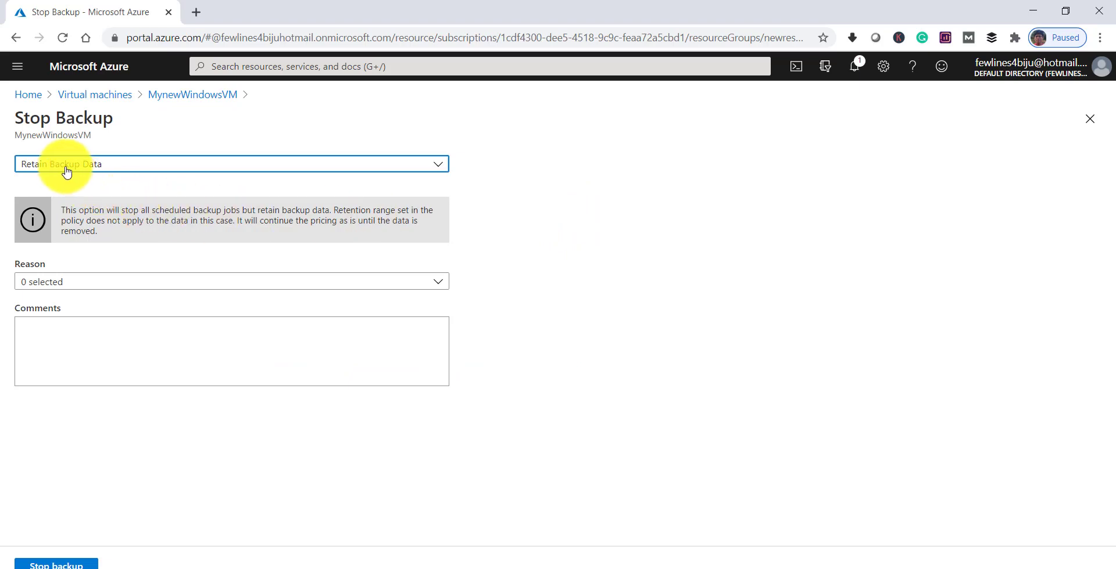
click(441, 168)
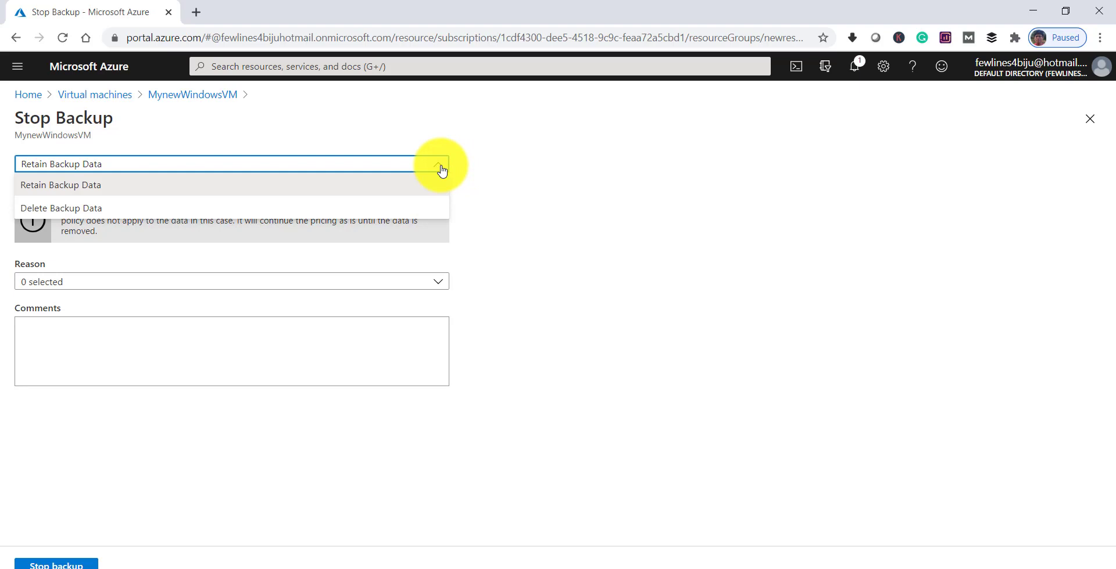
click(304, 184)
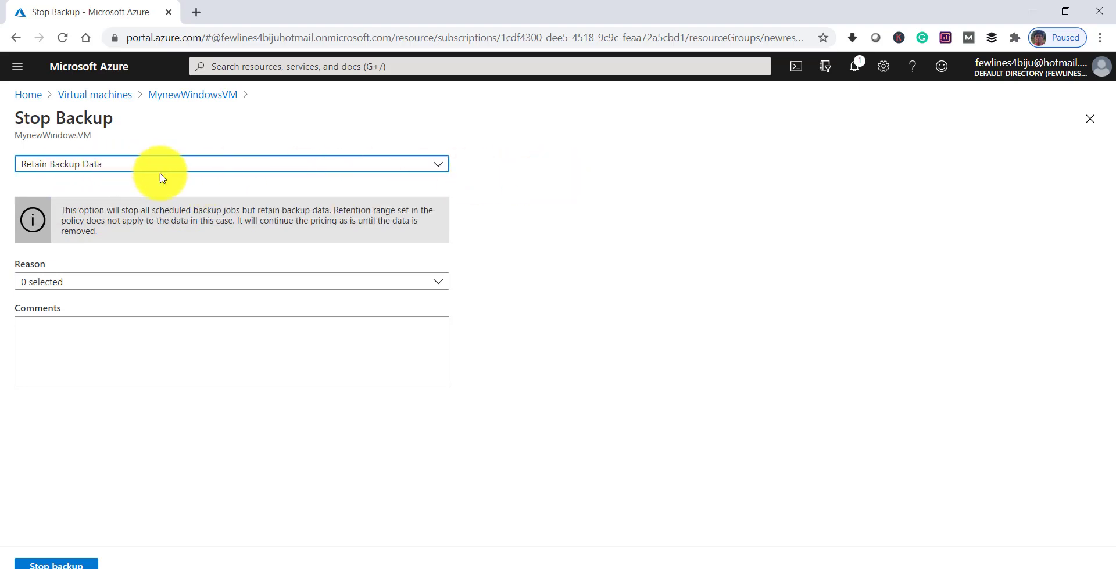
click(417, 283)
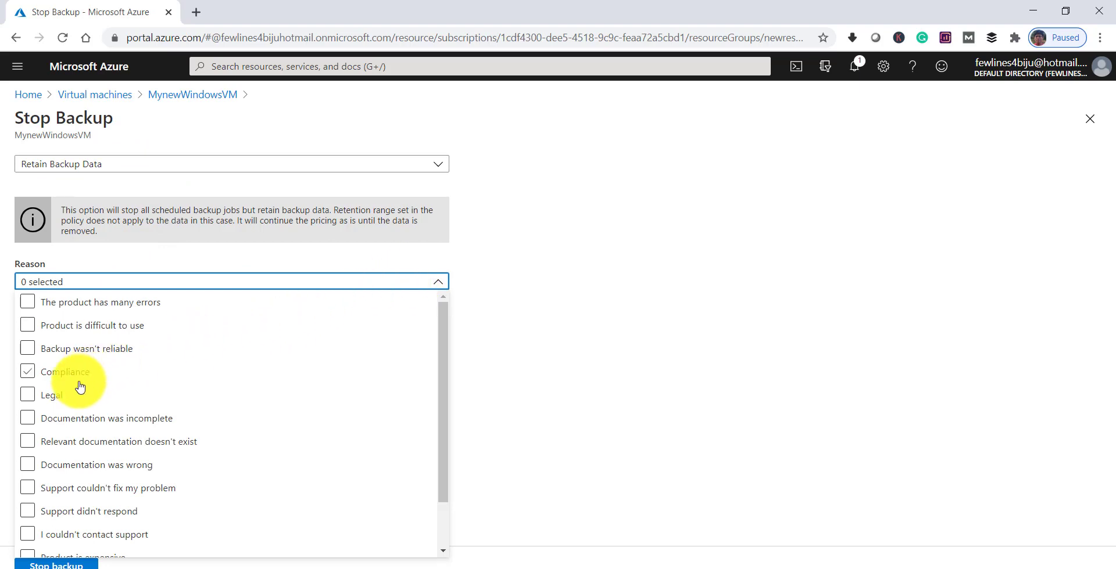
click(28, 302)
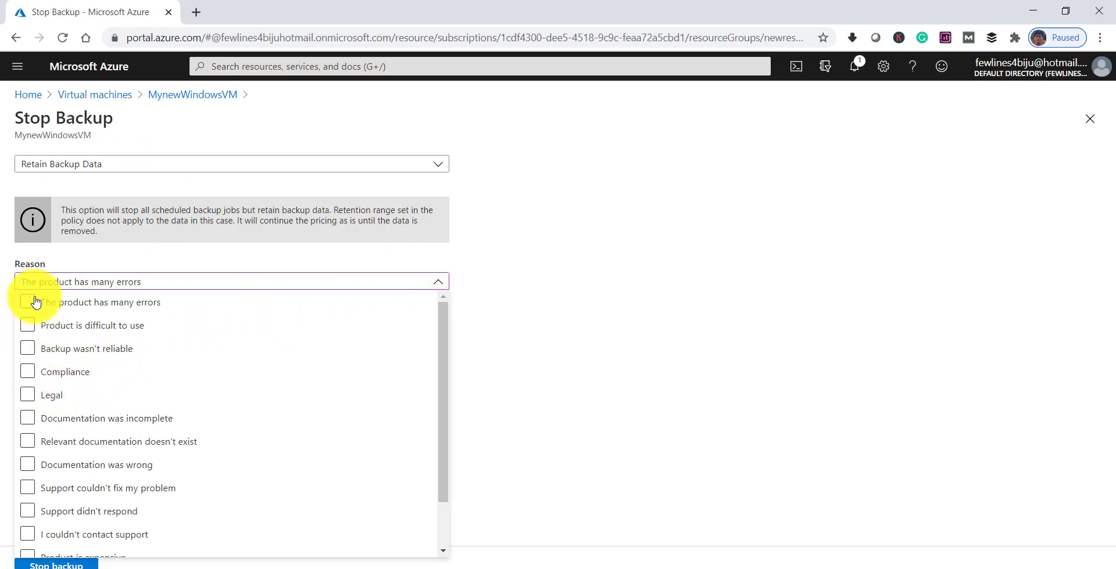
click(602, 304)
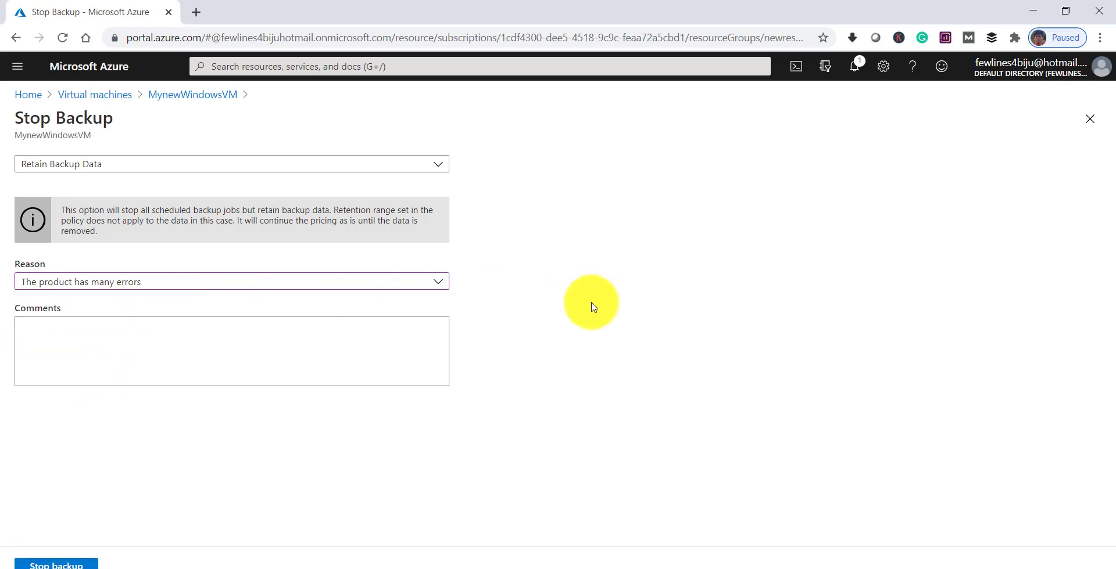
click(58, 565)
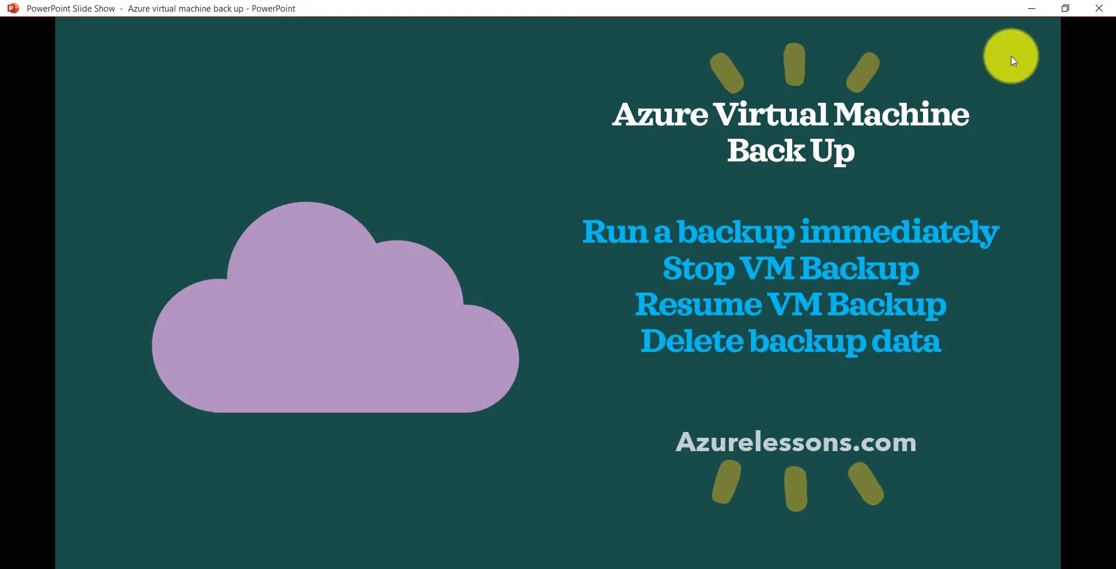
Return to the Azure portal from PowerPoint and resume MynewWindowsVM's backup with DailyPolicy, saving the policy choice
click(1032, 8)
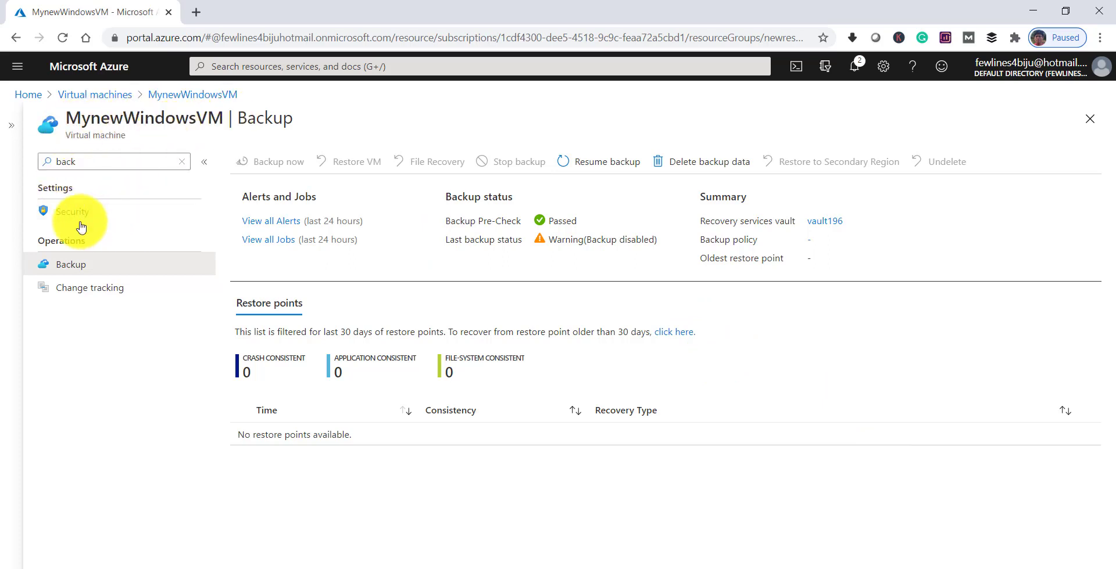
click(588, 166)
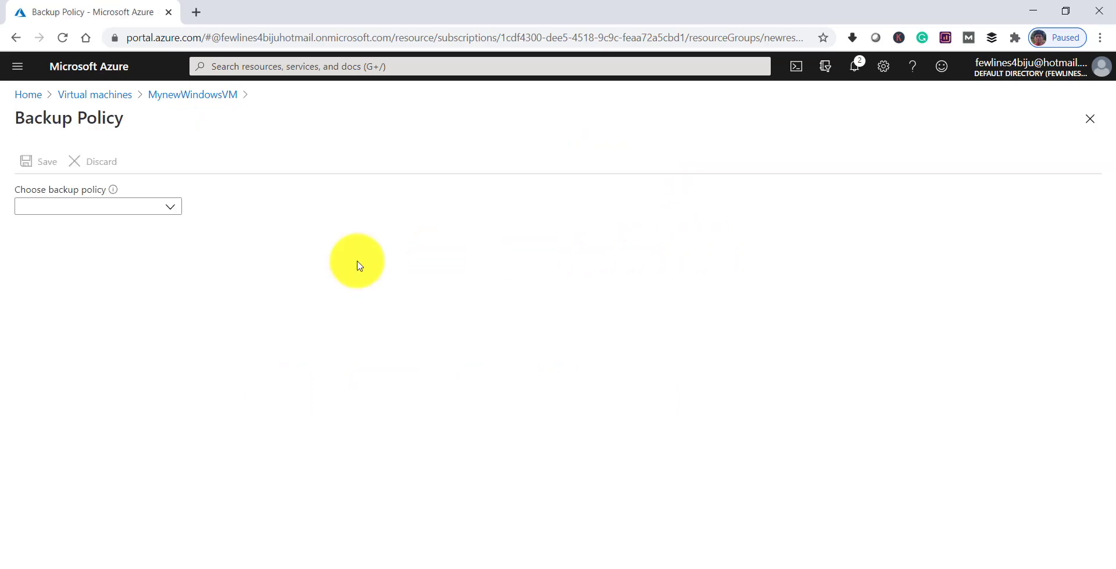
click(171, 210)
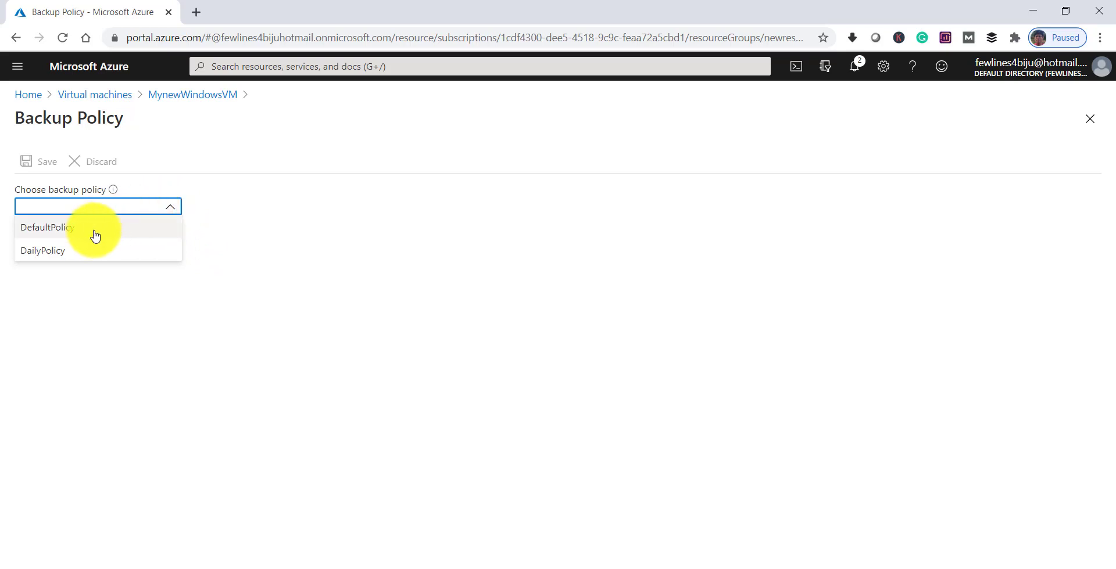
click(60, 257)
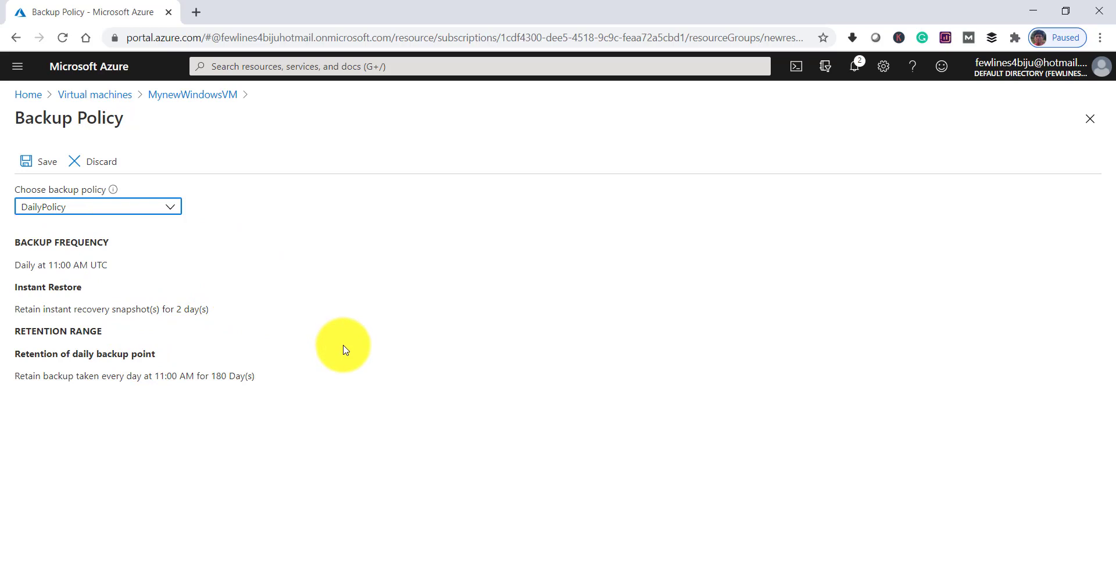
click(38, 165)
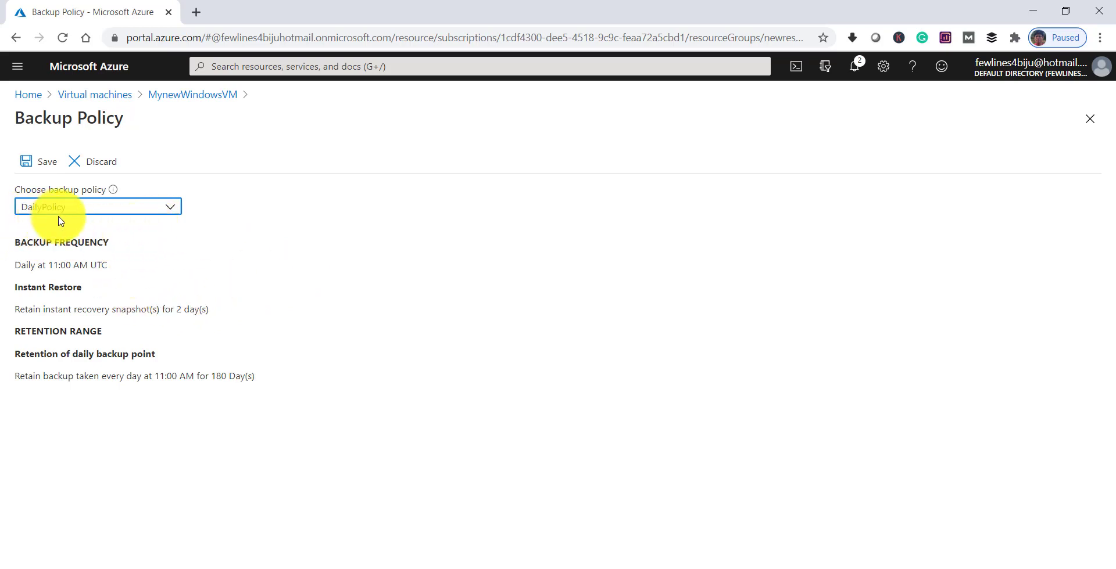
Save DailyPolicy as the virtual machine's backup policy and reopen MynewWindowsVM's Backup page
click(43, 168)
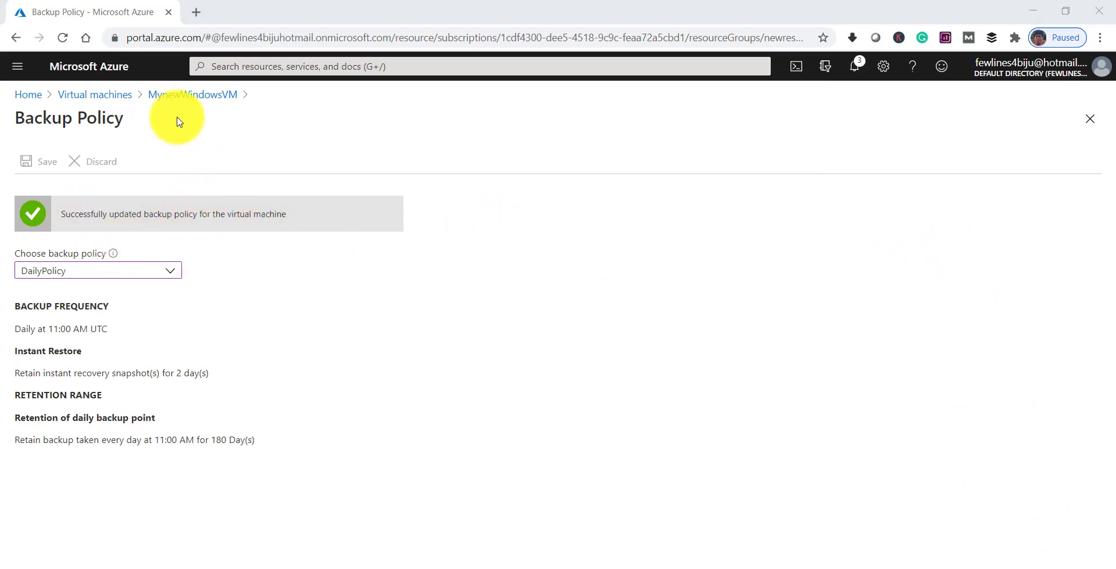
click(193, 102)
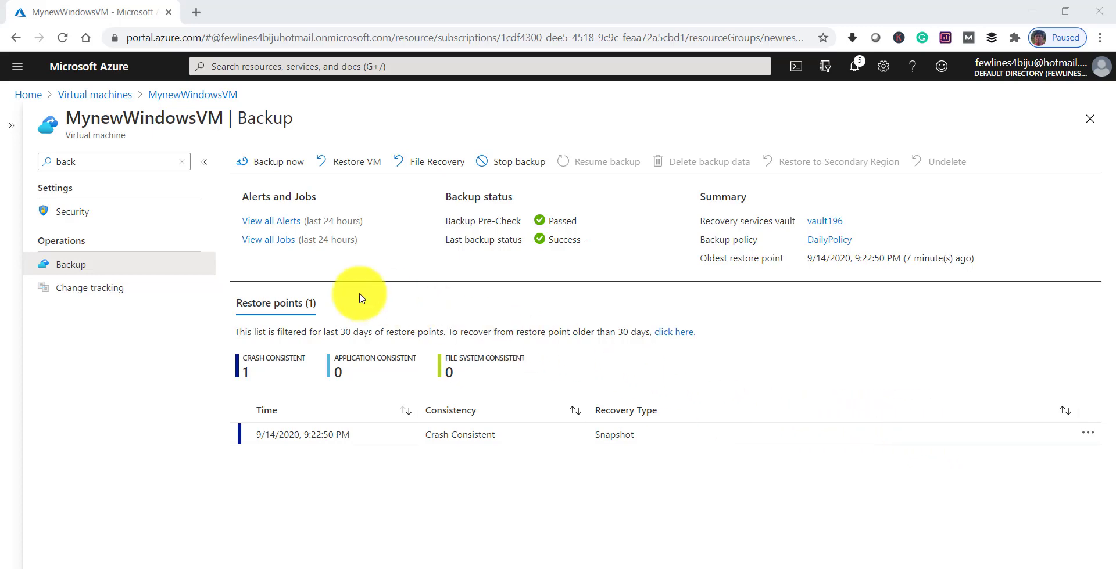
click(193, 94)
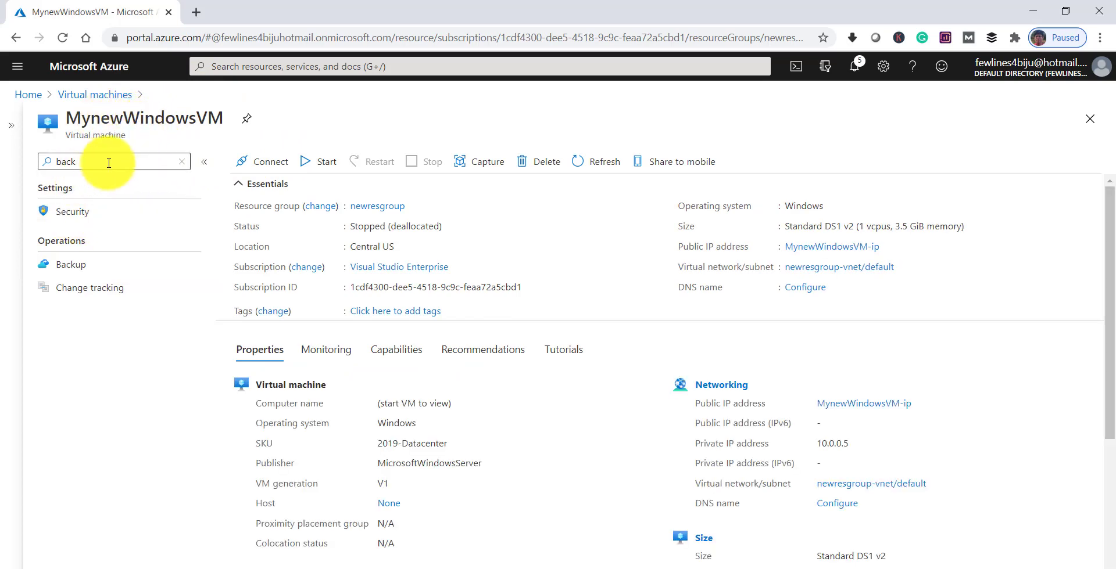
click(70, 264)
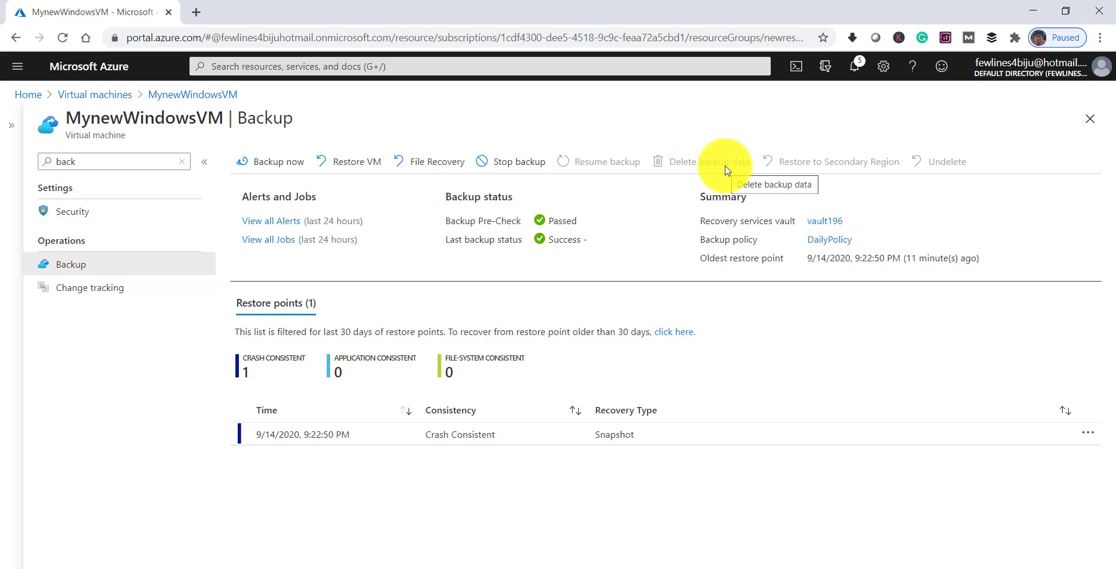
Stop MynewWindowsVM's backup again with Retain Backup Data, choosing "The product has many errors" as the reason
click(501, 168)
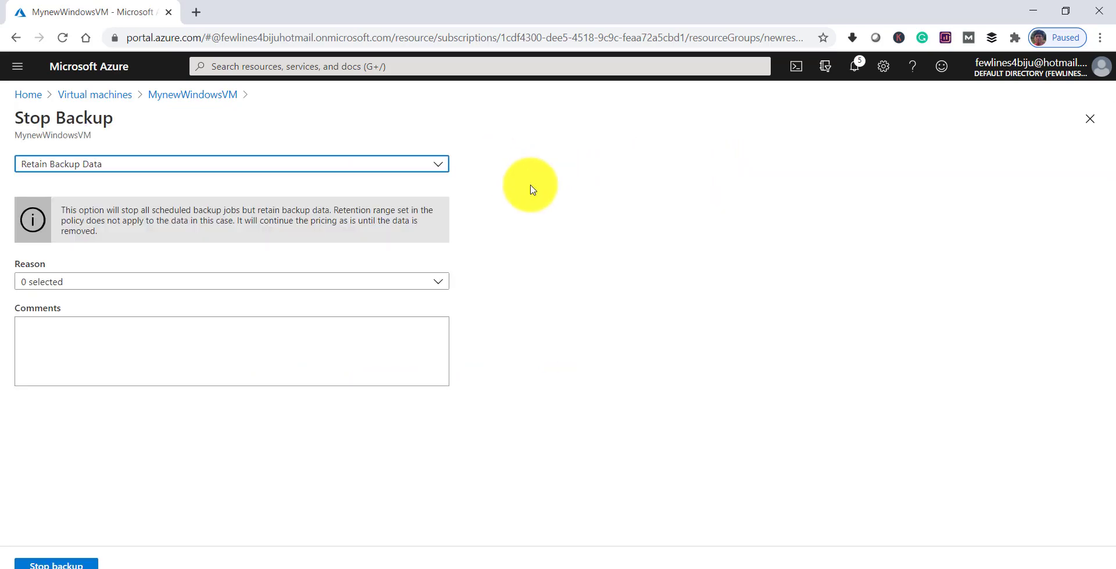
click(180, 282)
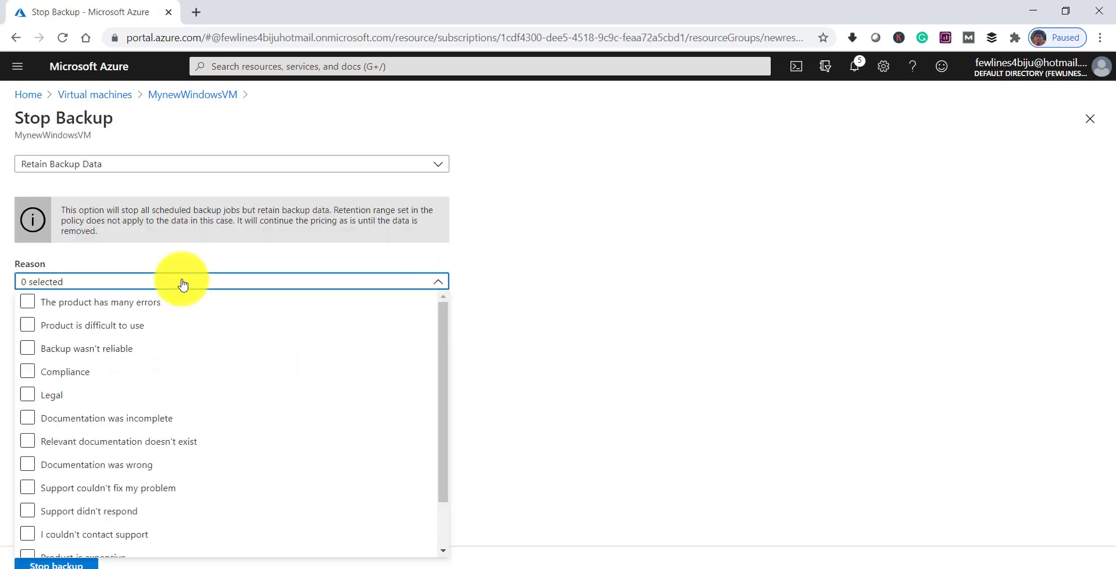
click(41, 303)
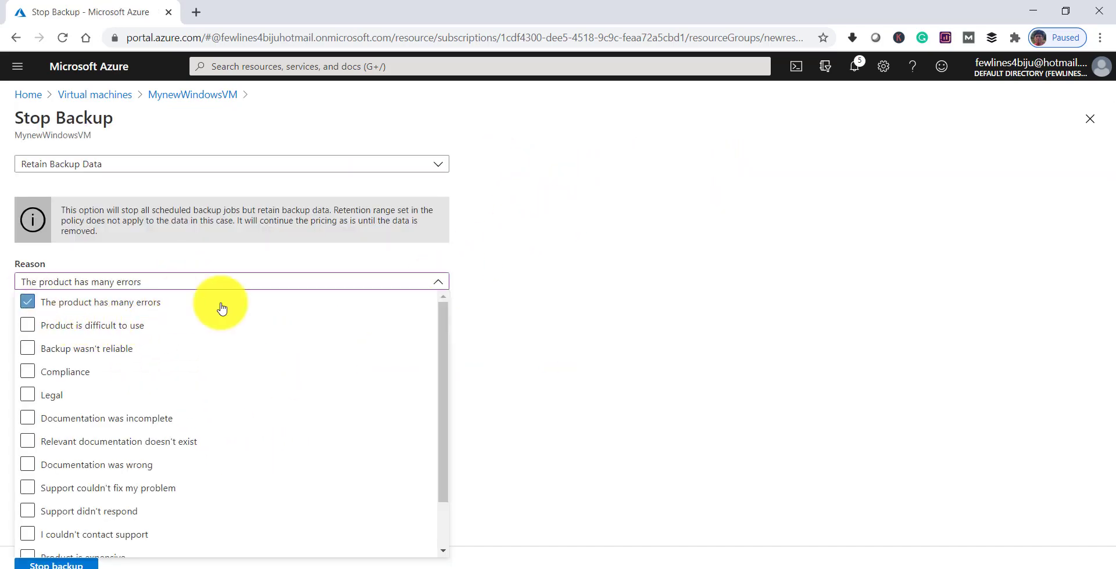
click(558, 305)
click(55, 564)
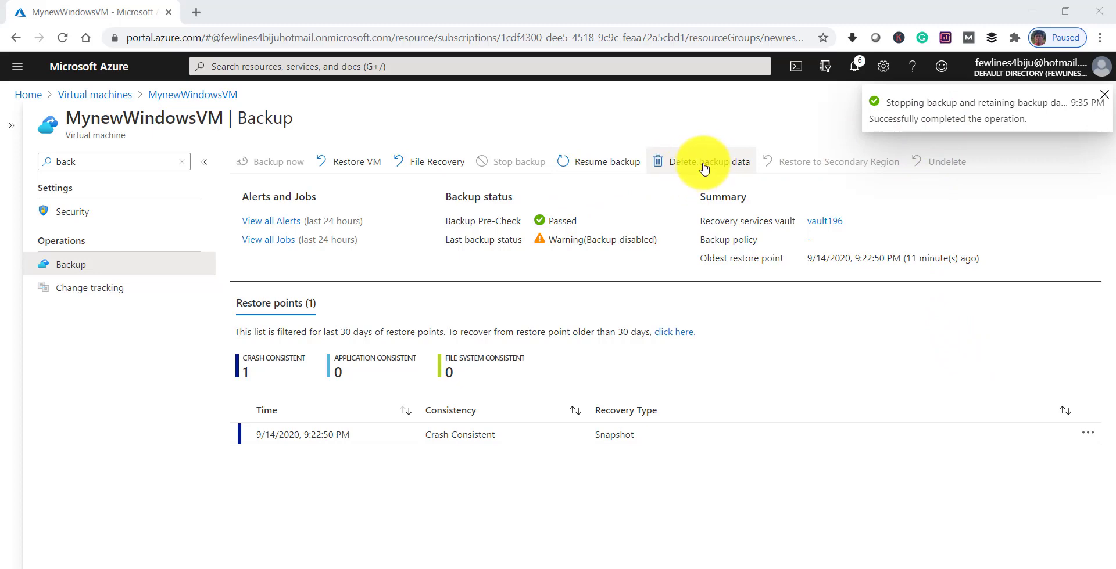
Open the Delete Backup Data form for MynewWindowsVM, examine its name and reason fields, and switch to the PowerPoint slide show
click(682, 169)
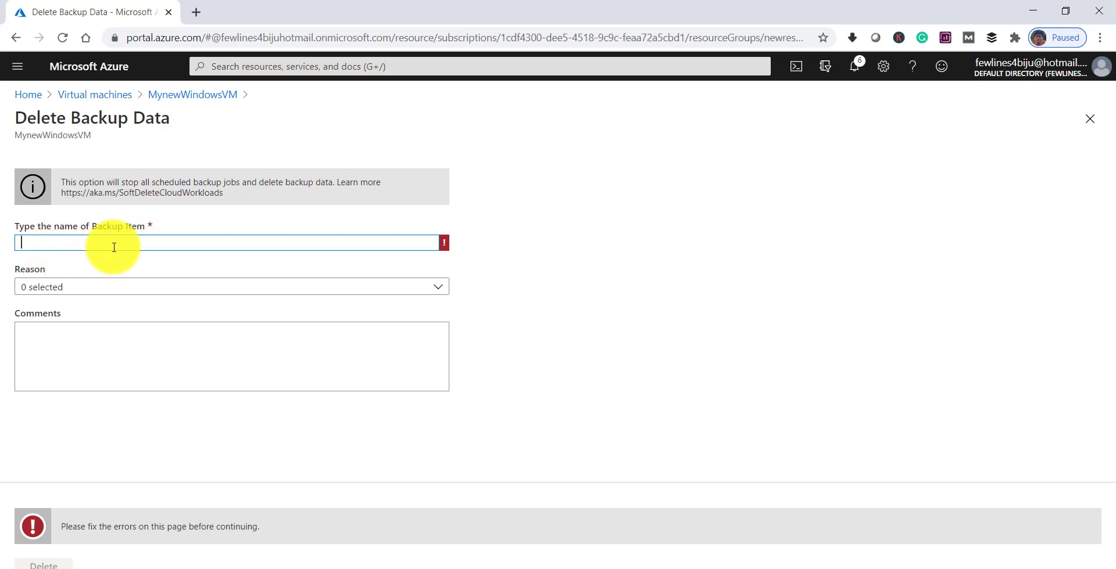
click(110, 288)
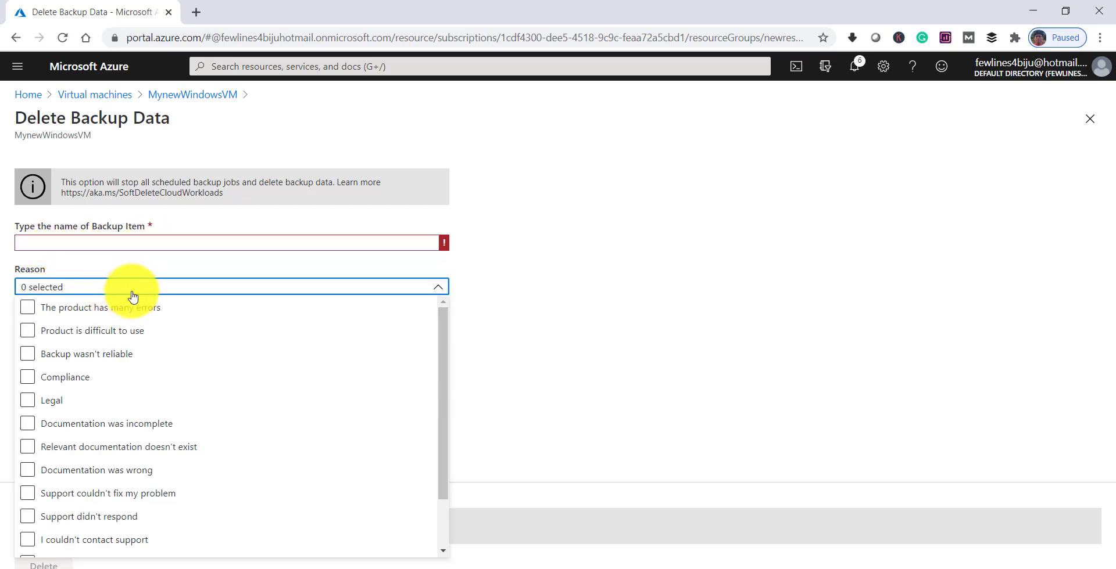
click(100, 353)
click(99, 330)
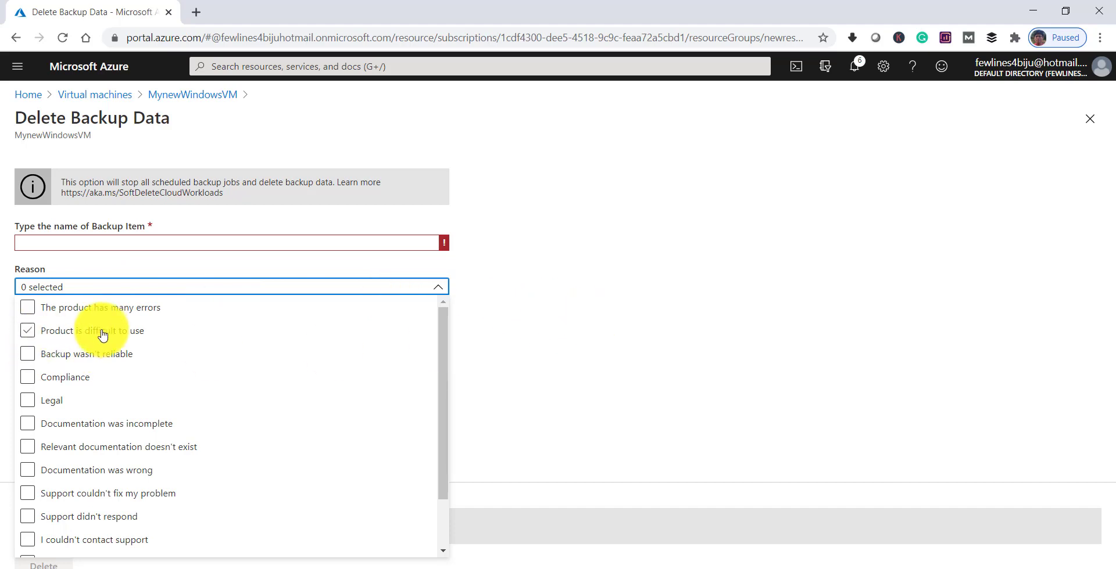
click(74, 336)
click(576, 332)
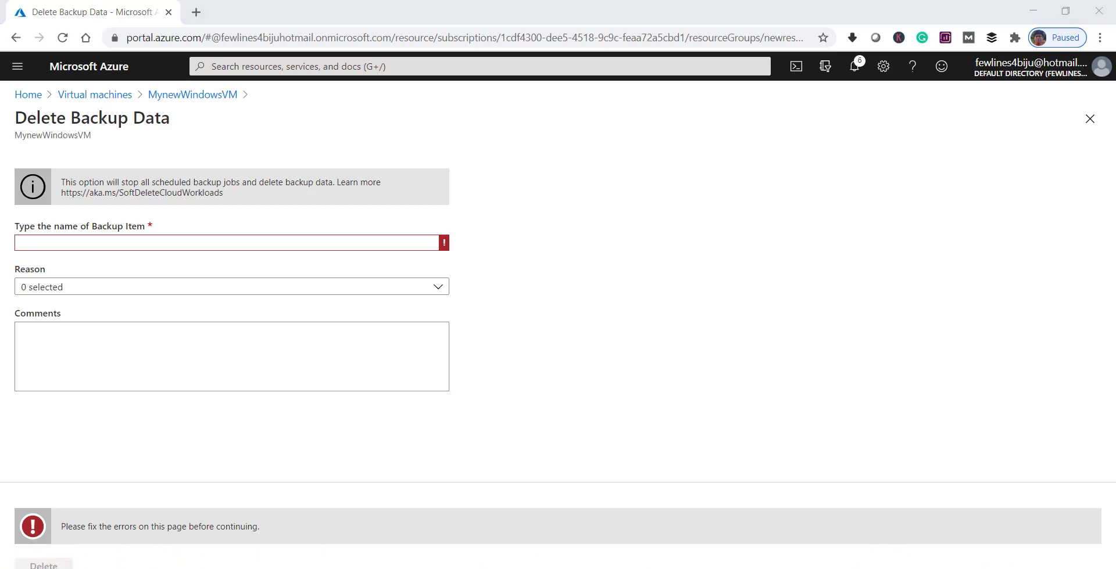
key(F5)
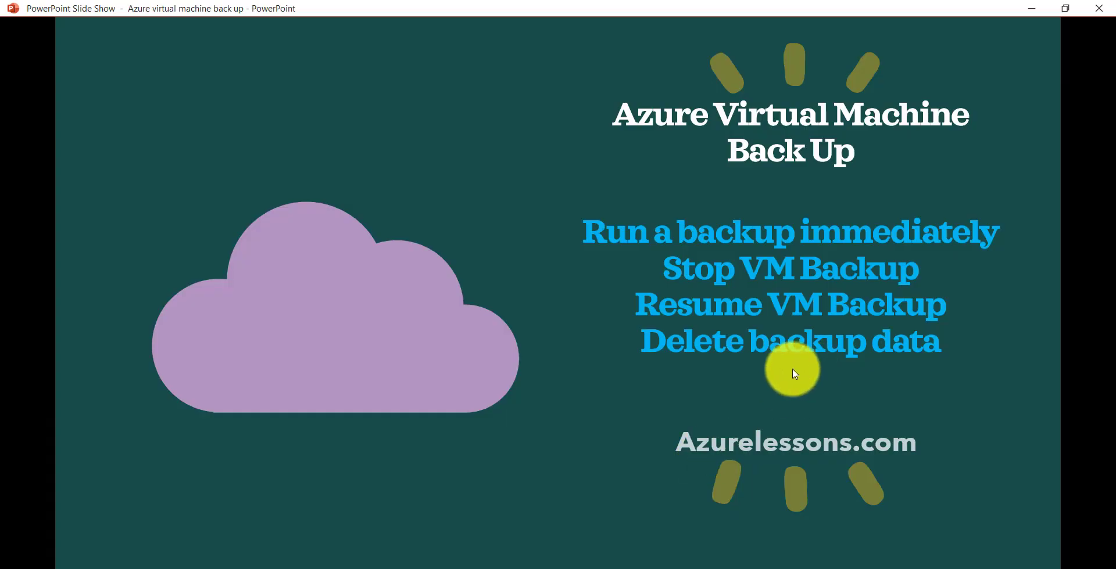